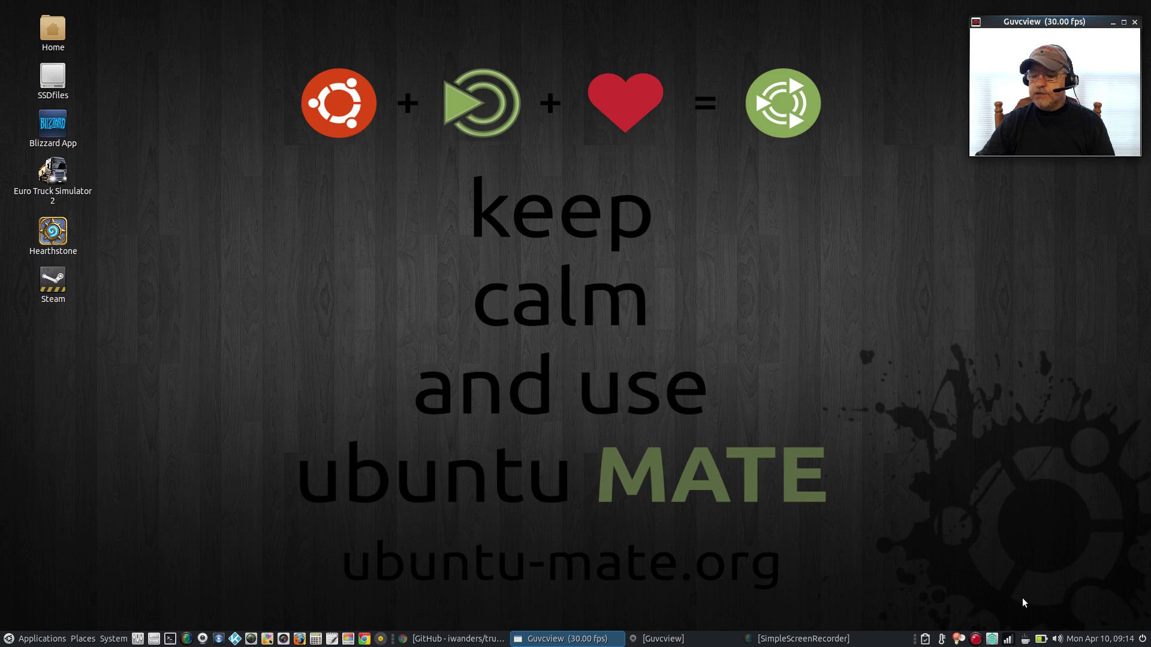
# Turn on the caffeine tray indicator so the screensaver is blocked.
pyautogui.click(1025, 642)
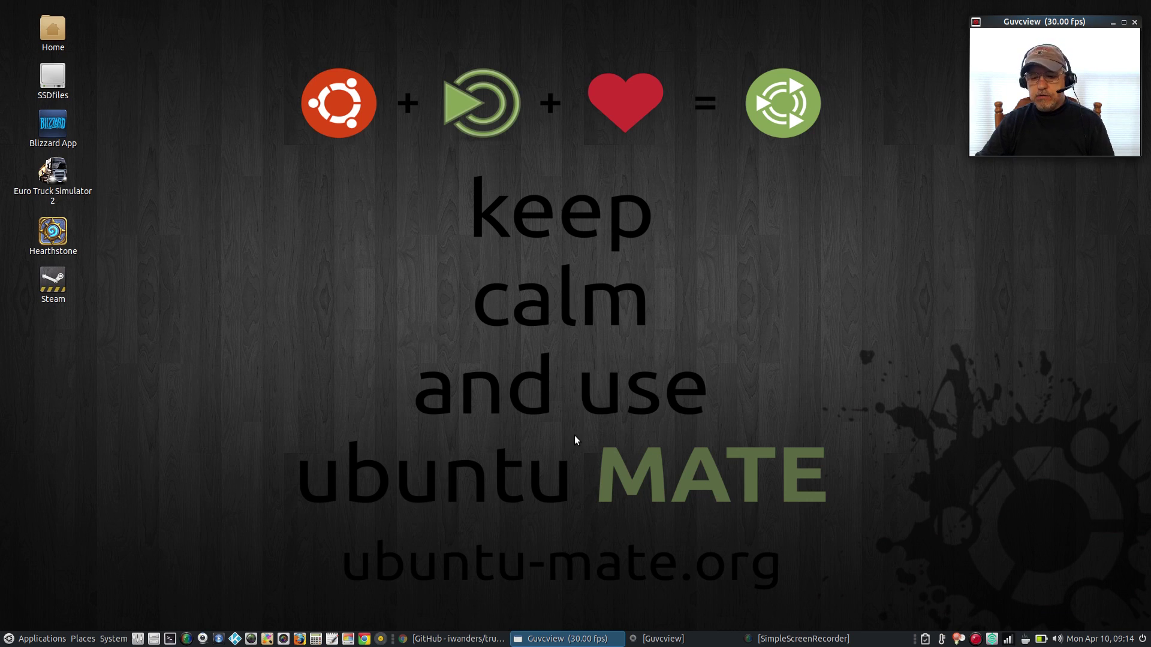
# Restore the trusty_caffeine_mate GitHub page in Chrome, reveal its Download ZIP option, then minimise Chrome.
pyautogui.click(425, 640)
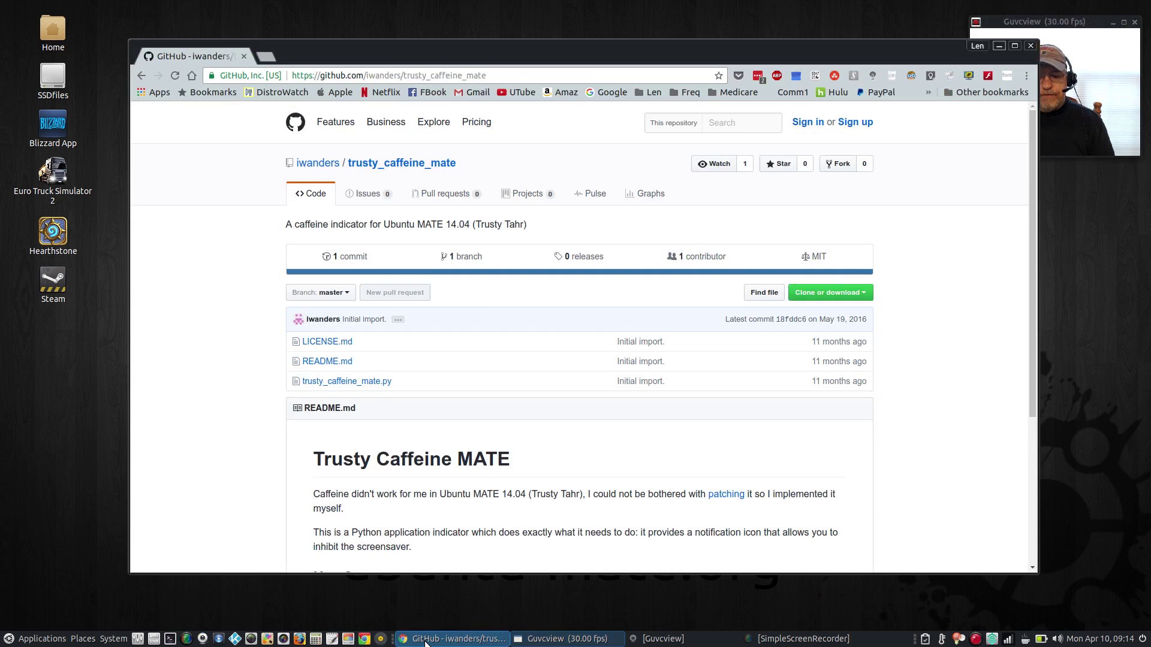
pyautogui.moveTo(592, 57); pyautogui.dragTo(473, 24)
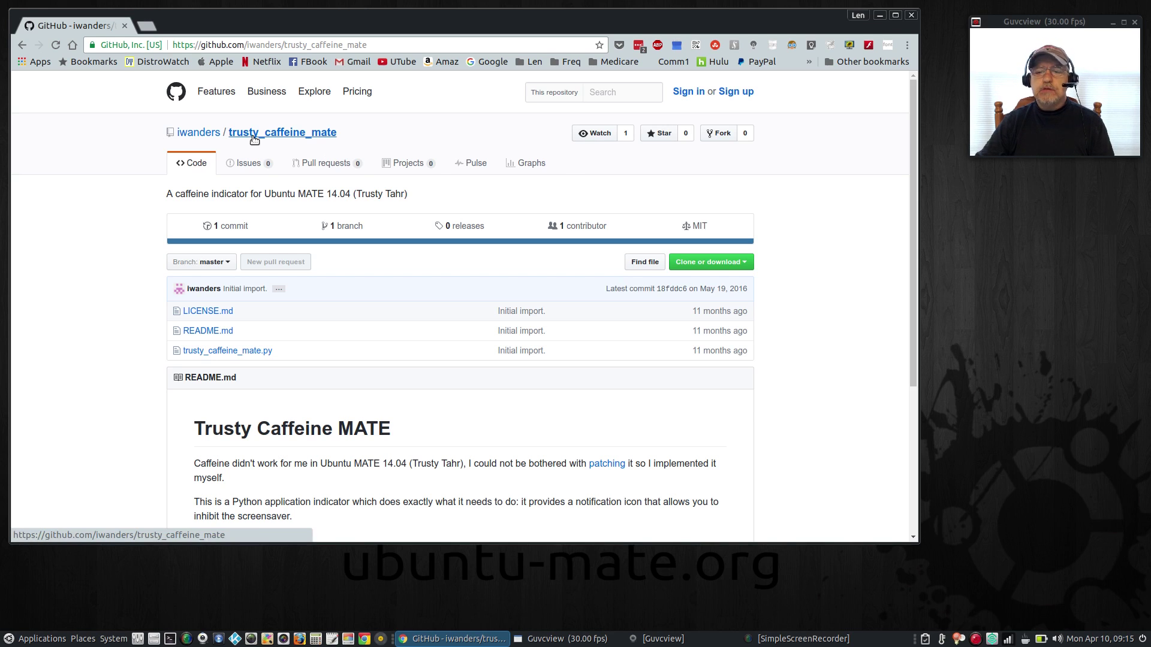
pyautogui.click(693, 265)
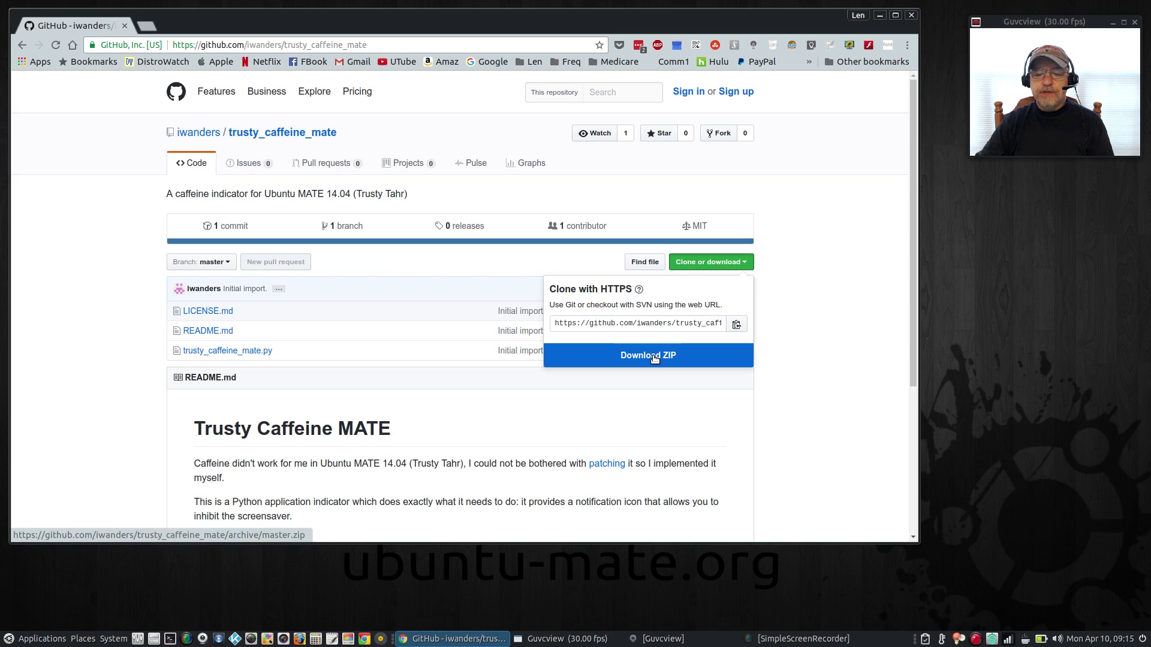
pyautogui.click(879, 16)
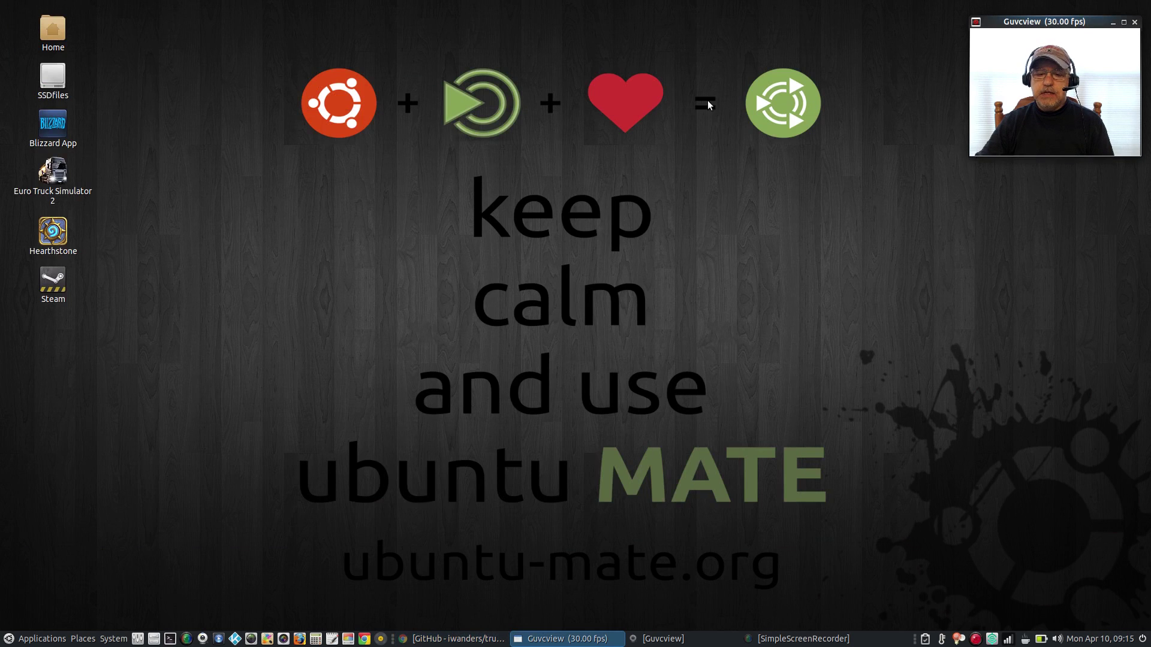
# Open Downloads from the Home folder and show the context menu for trusty_caffeine_mate-master.zip.
pyautogui.click(153, 640)
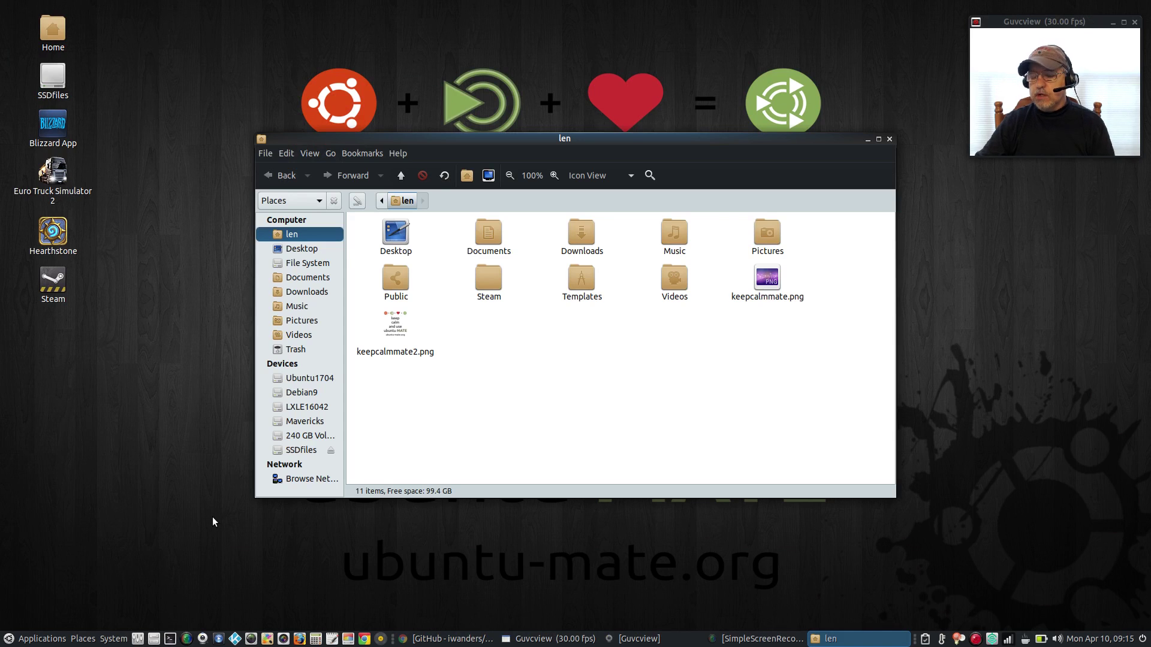
pyautogui.doubleClick(579, 231)
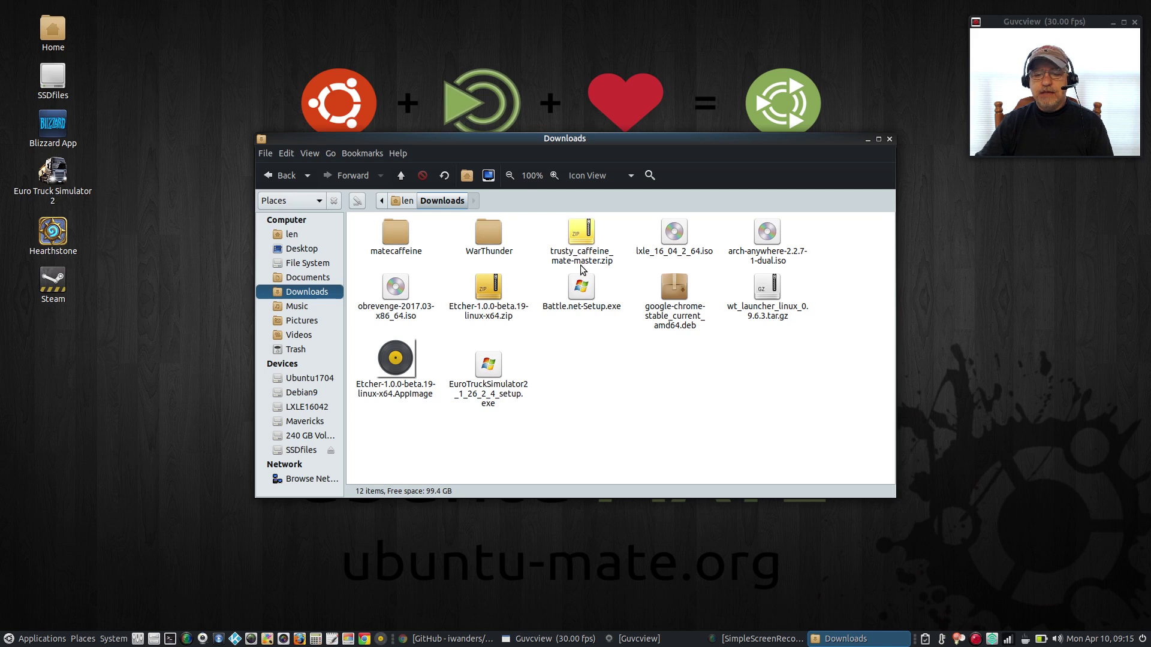
pyautogui.rightClick(584, 238)
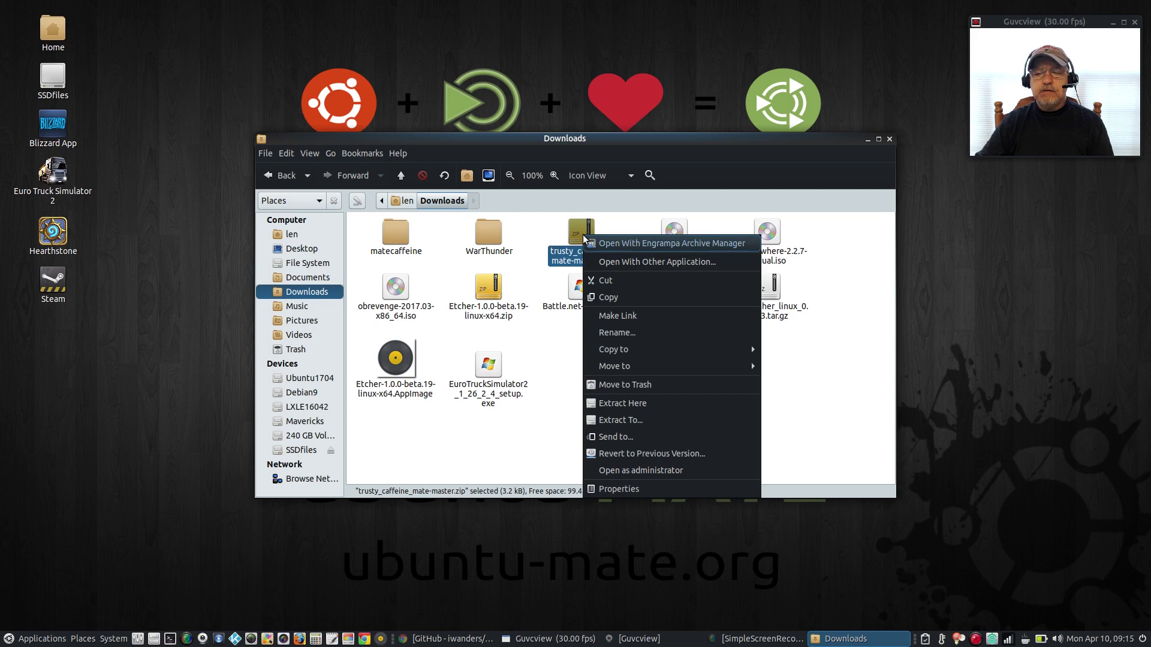
# Extract trusty_caffeine_mate-master.zip with Extract To into the Downloads/matecaffeine folder.
pyautogui.click(620, 419)
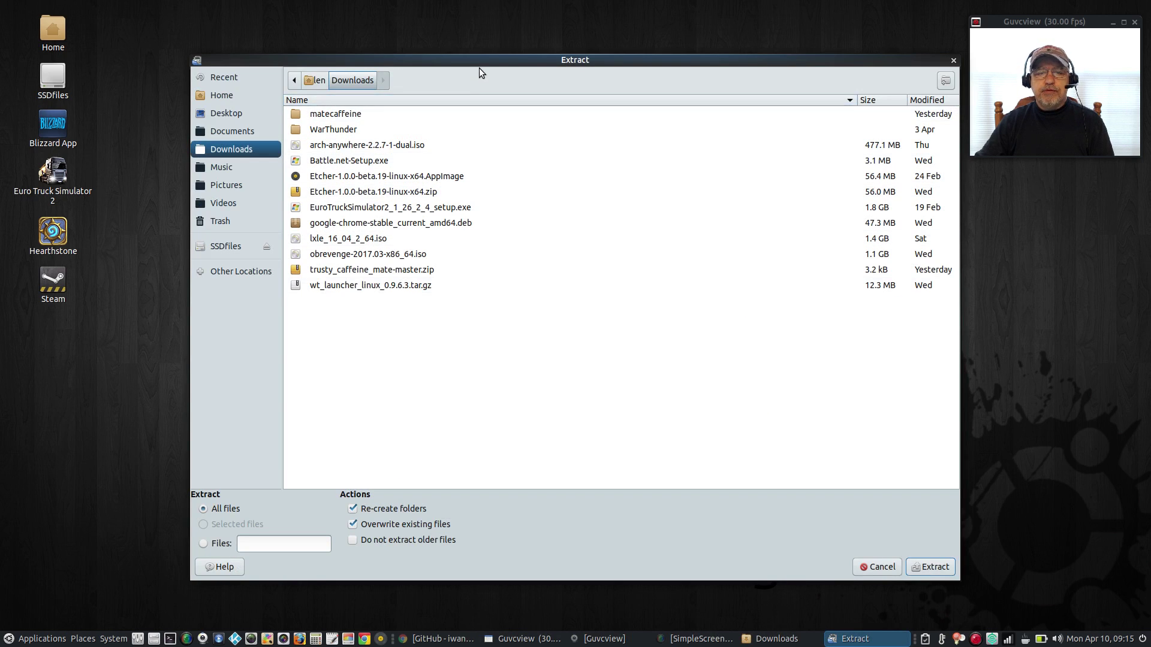
pyautogui.moveTo(479, 62); pyautogui.dragTo(422, 57)
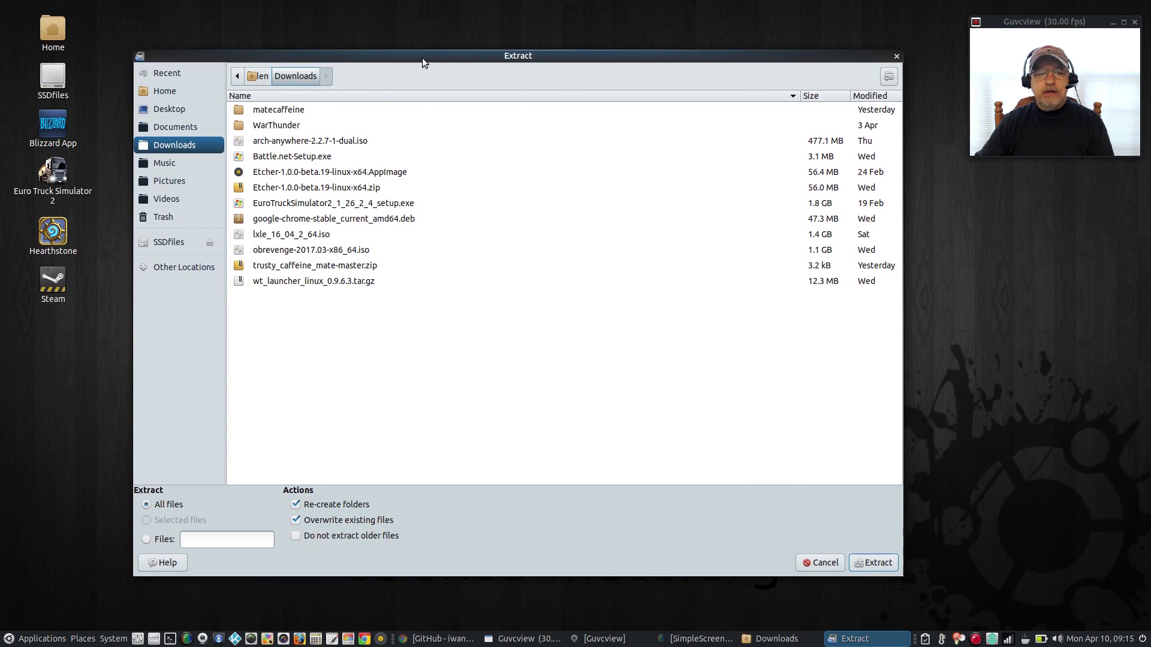
pyautogui.doubleClick(285, 110)
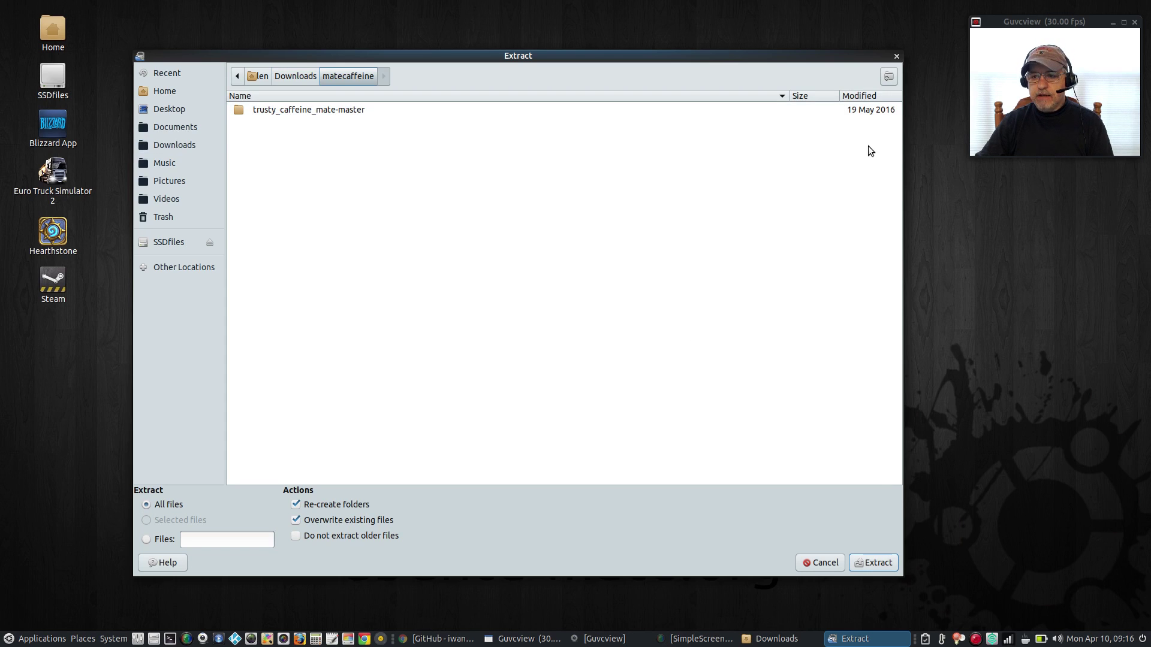
pyautogui.click(896, 56)
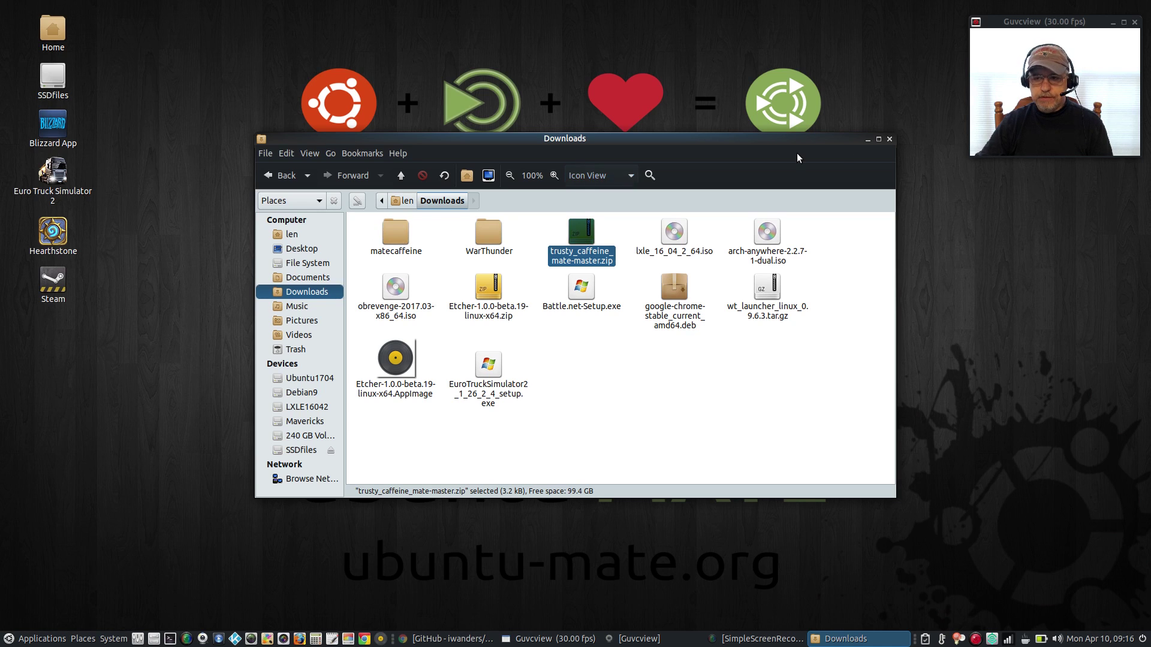
# Close the Downloads window and start a new entry in Control Center's Startup Applications.
pyautogui.click(890, 140)
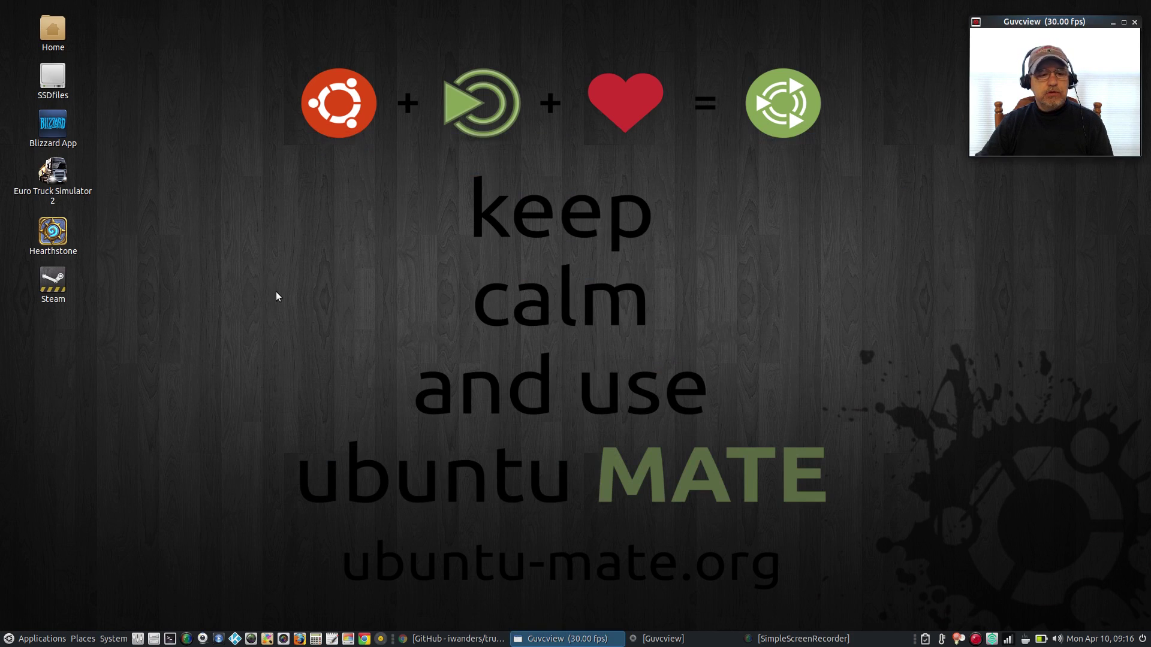
pyautogui.click(104, 625)
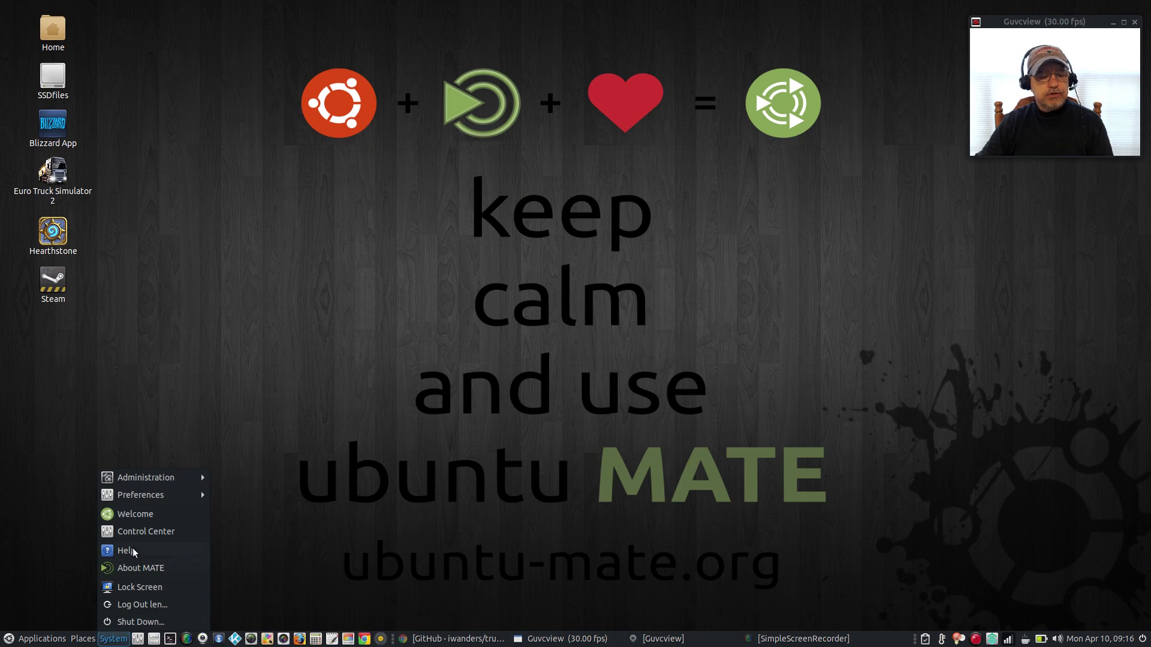
pyautogui.click(141, 531)
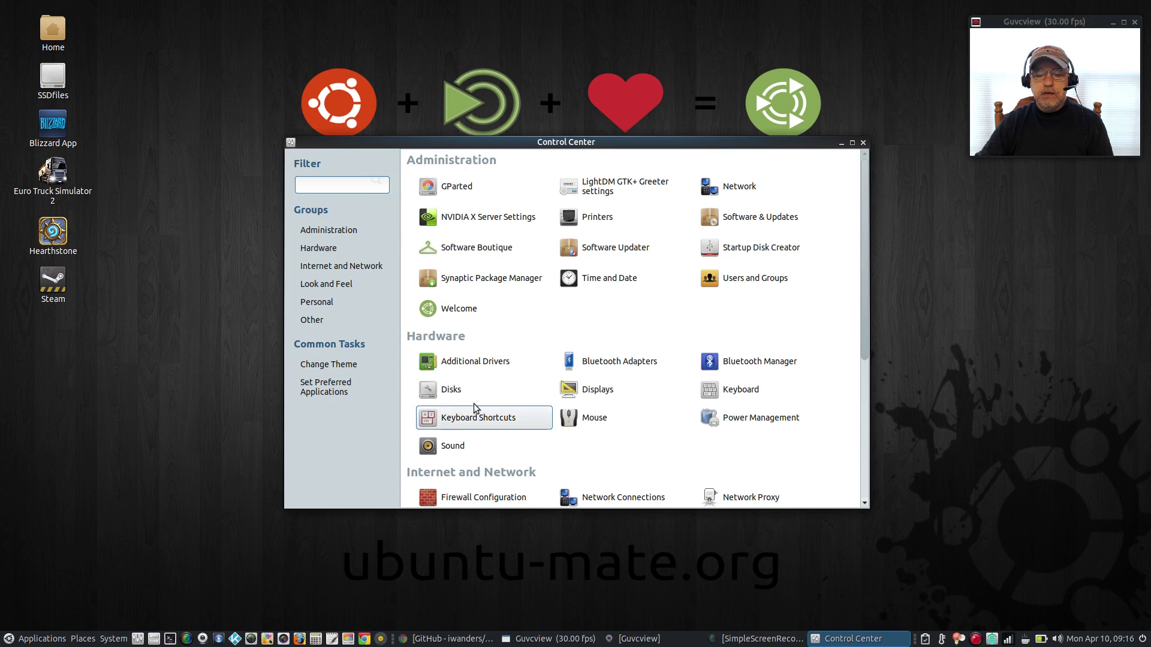
pyautogui.scroll(-5, 549, 377)
pyautogui.click(464, 444)
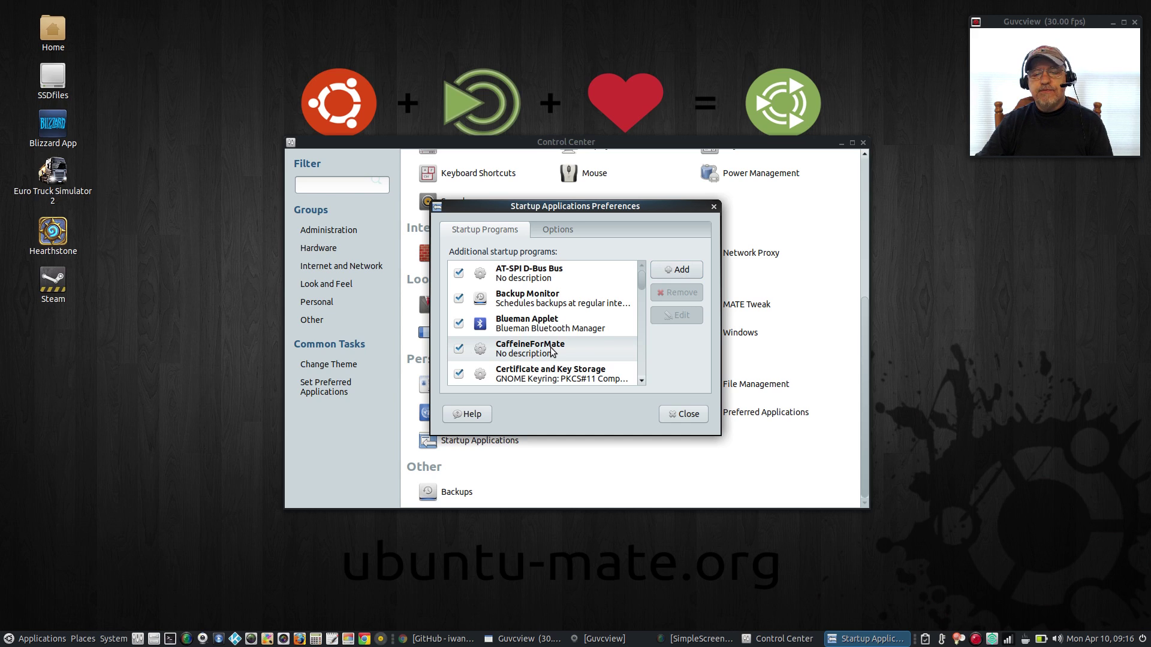
pyautogui.click(679, 273)
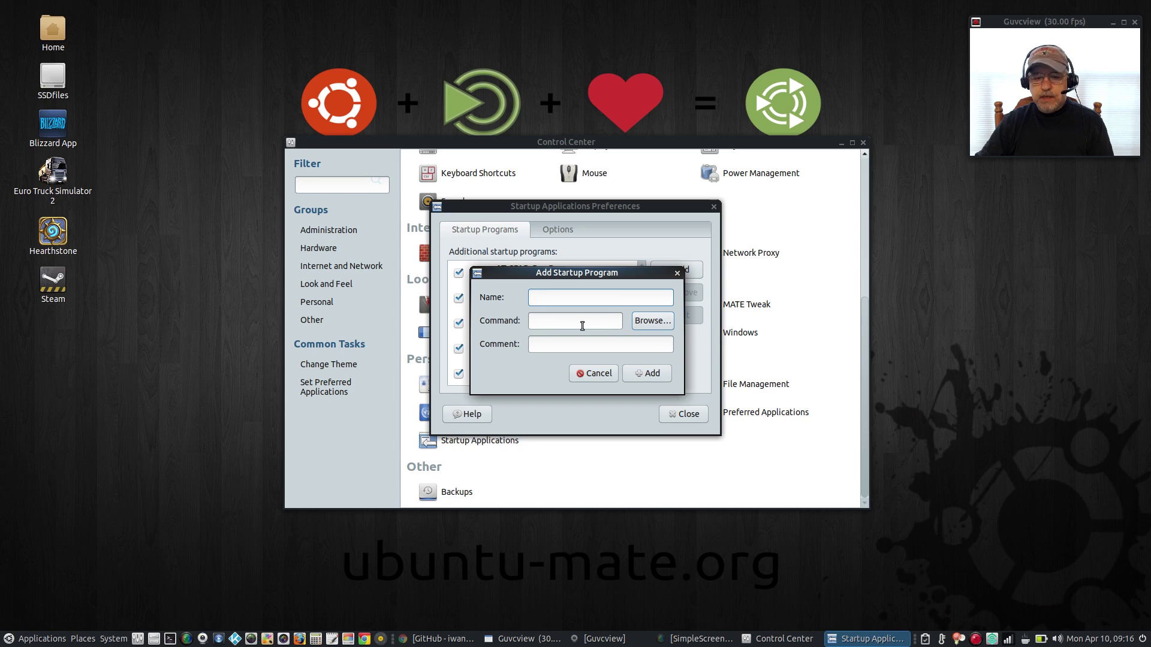
# Set the command to Downloads/matecaffeine/trusty_caffeine_mate-master/trusty_caffeine_mate.py via Browse.
pyautogui.click(651, 323)
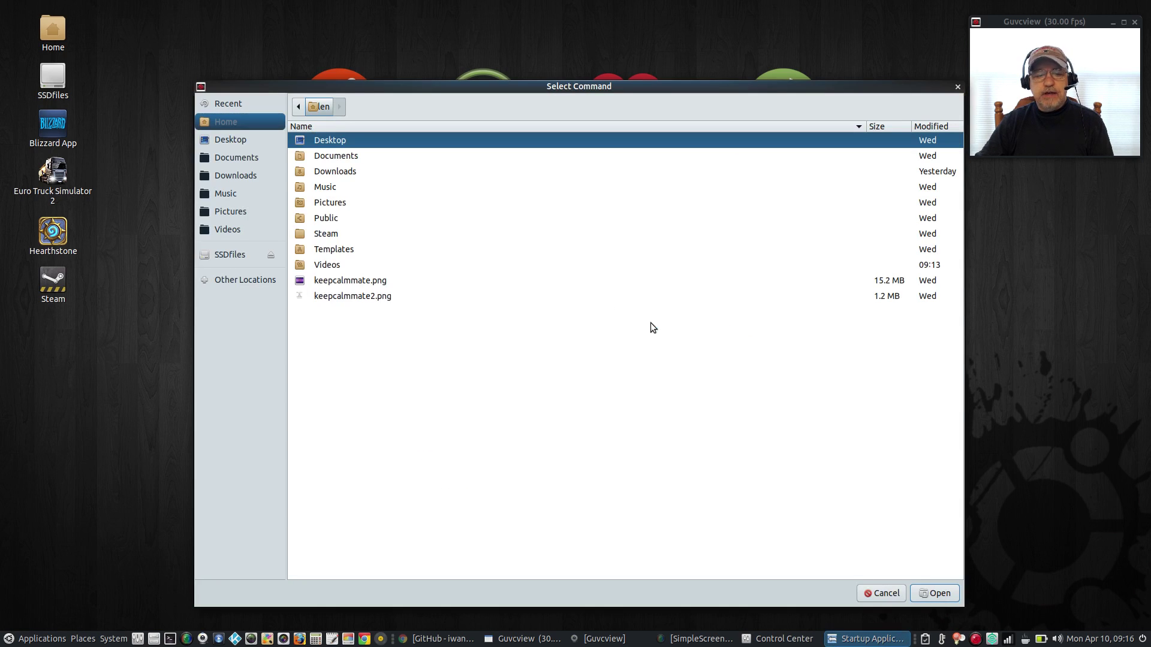
pyautogui.doubleClick(345, 172)
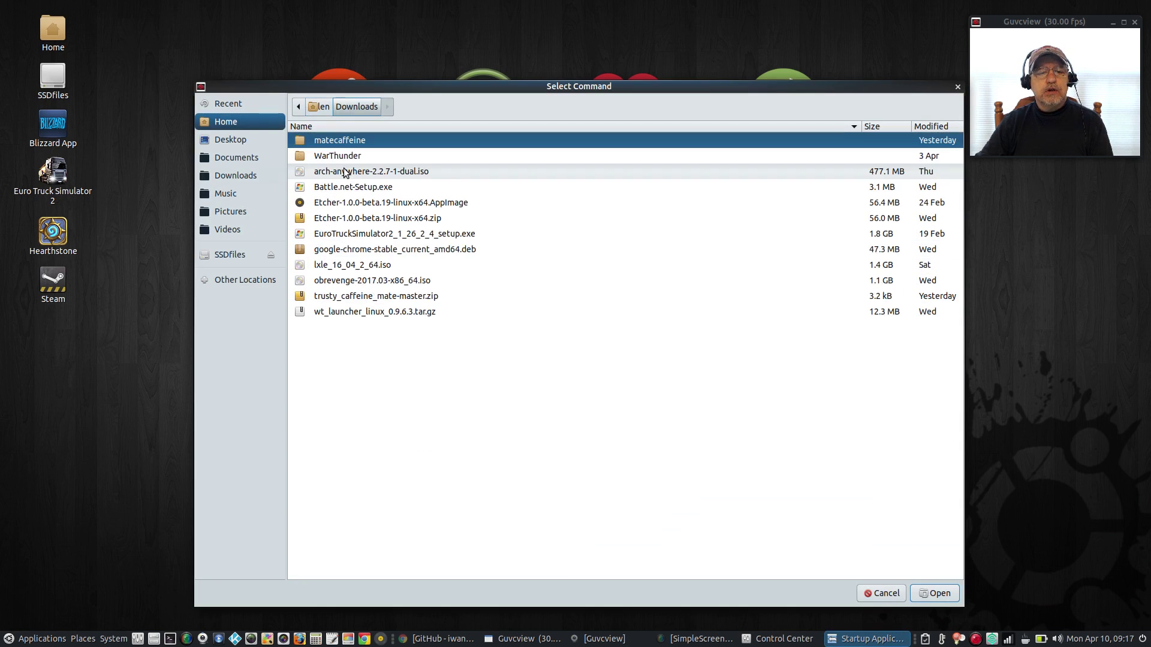
pyautogui.doubleClick(346, 140)
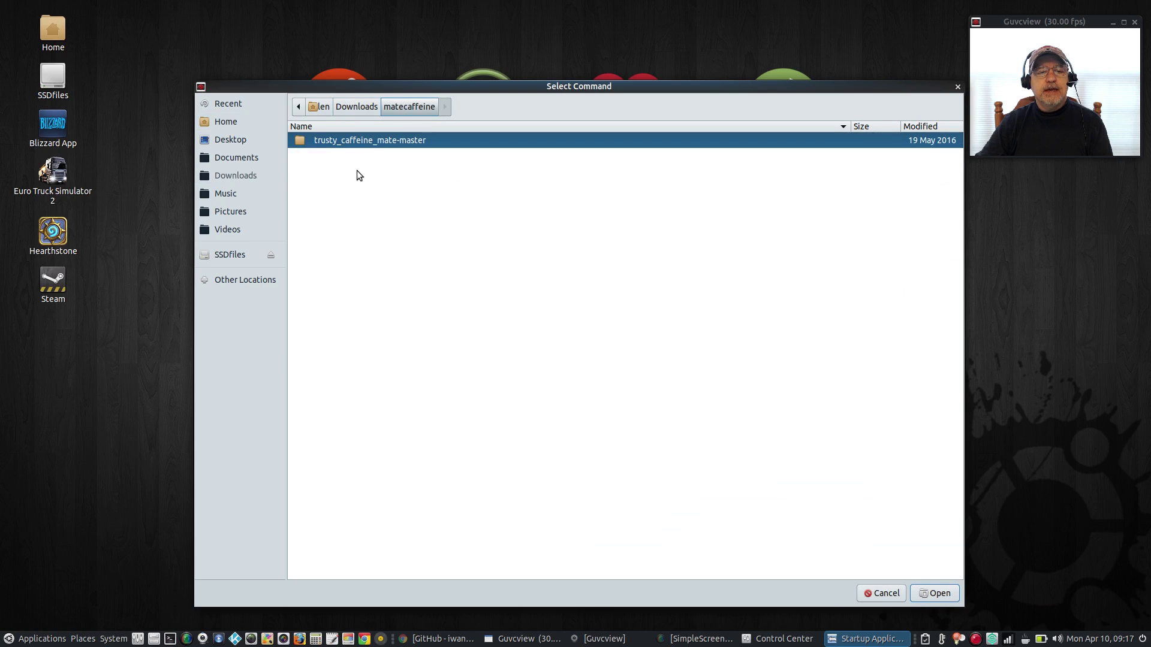
pyautogui.doubleClick(355, 140)
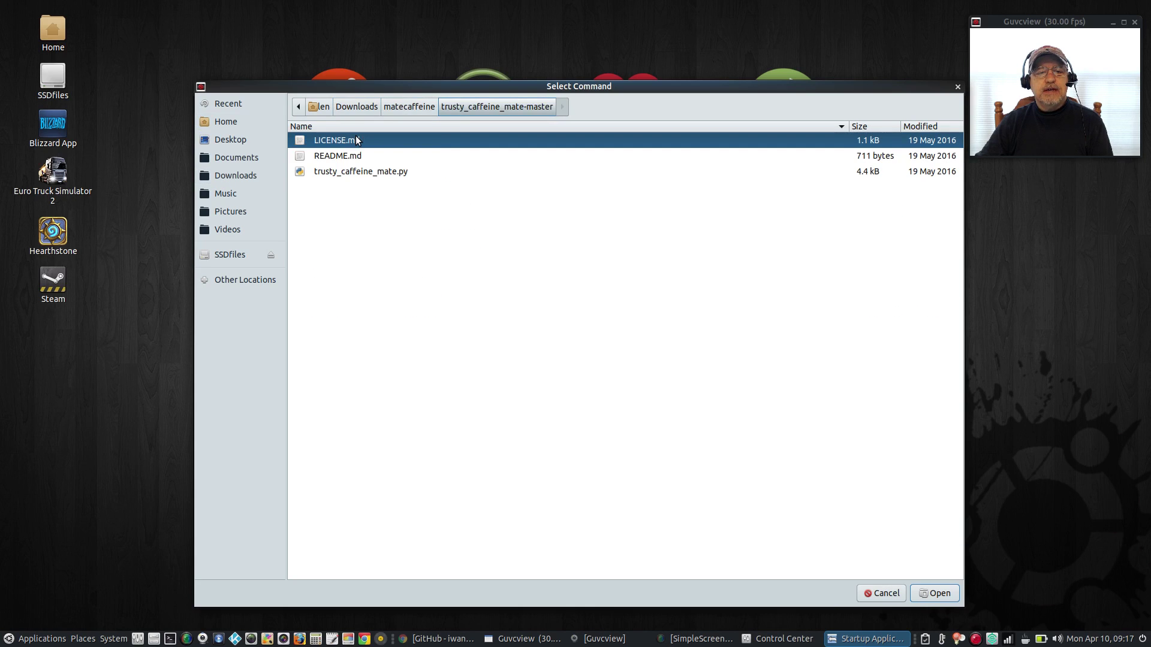
pyautogui.click(353, 174)
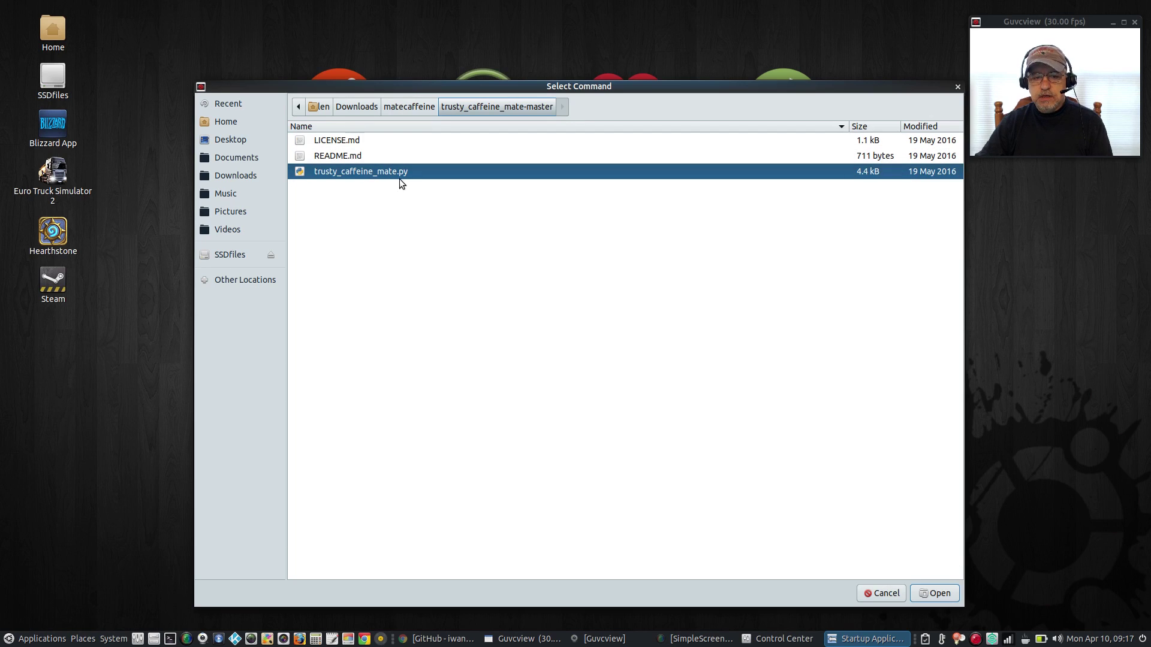
pyautogui.click(939, 594)
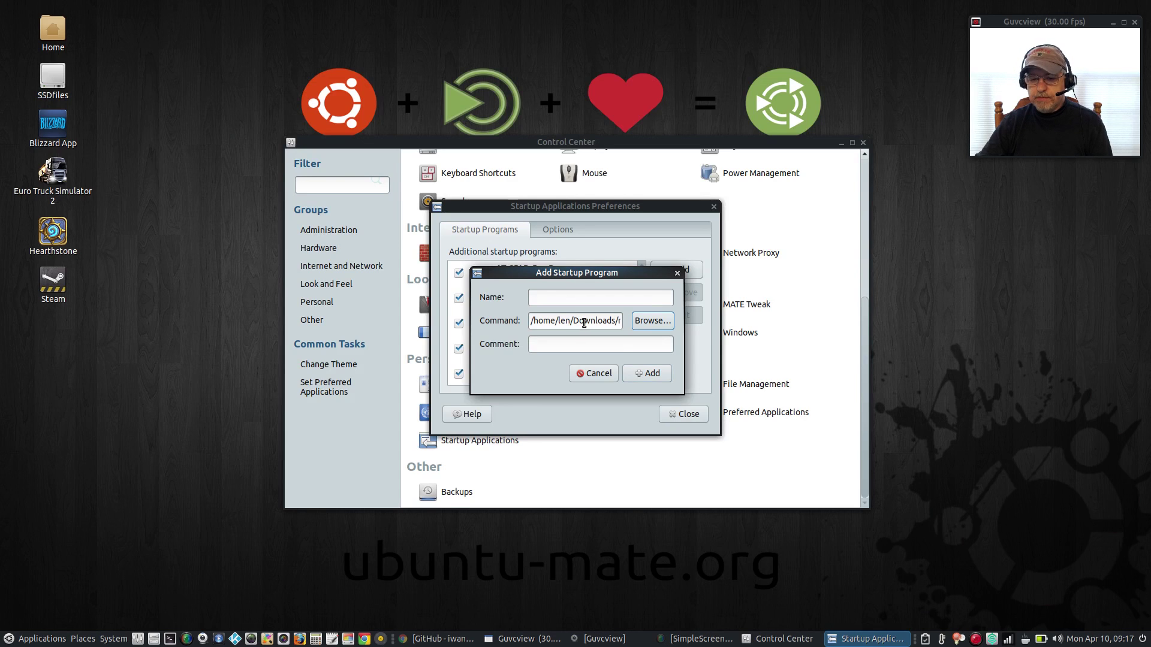
# Name the entry 'CaffeineForMate', add it, and open it again for editing.
pyautogui.click(559, 300)
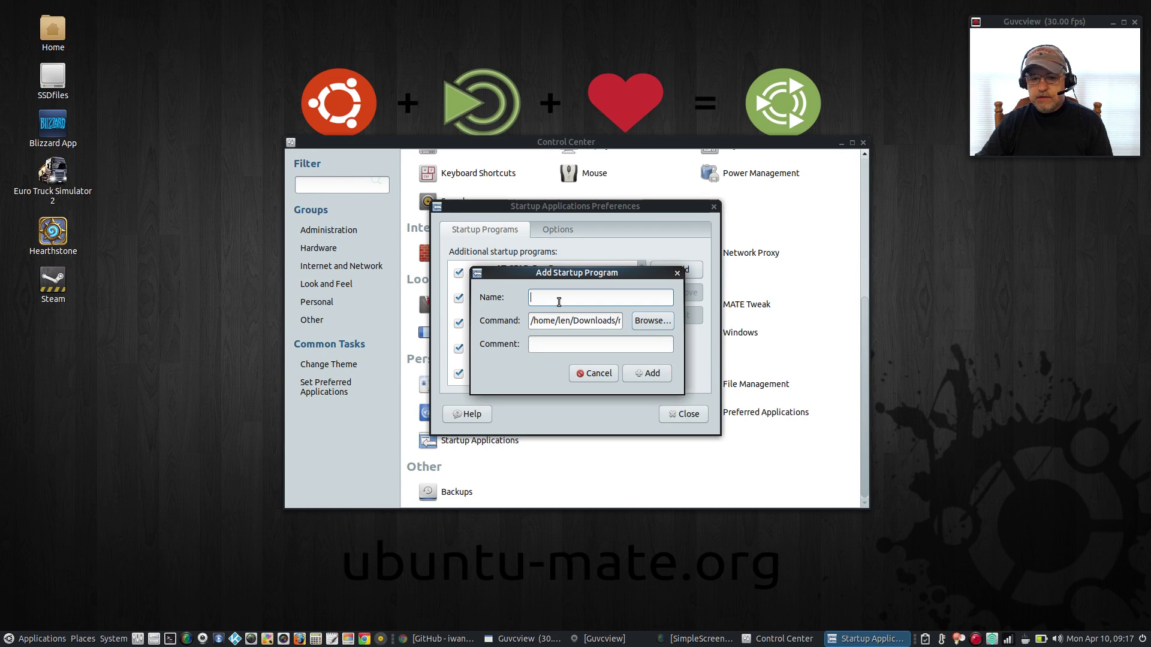
pyautogui.write('CaffeineForMate')
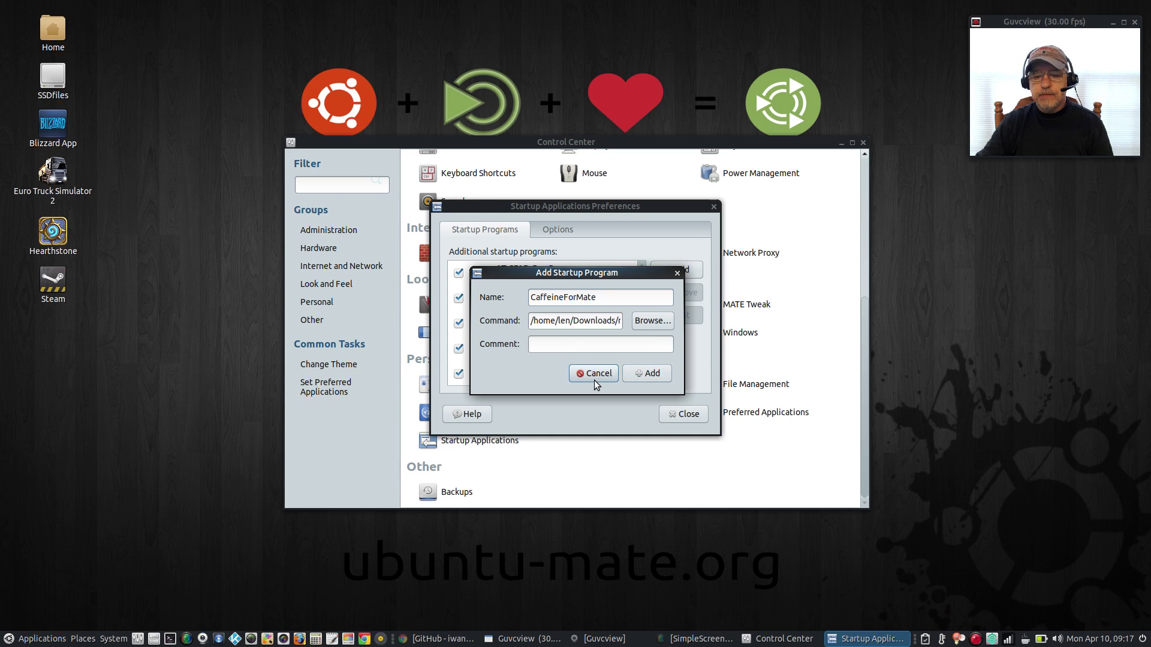
pyautogui.press('Return')
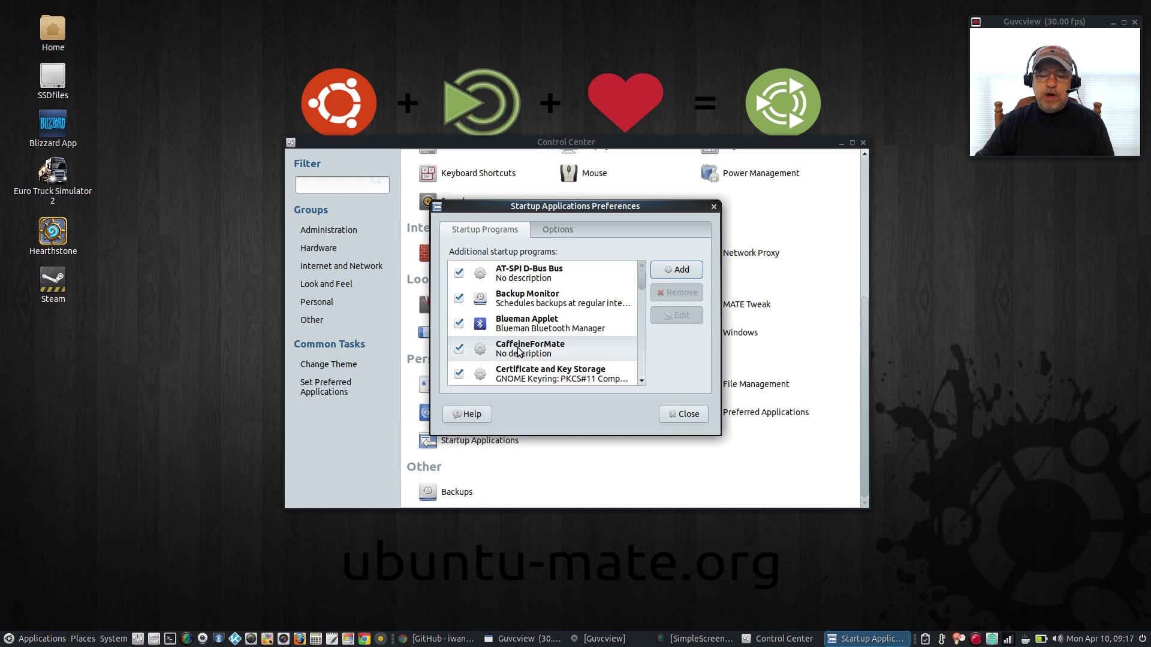
pyautogui.click(546, 356)
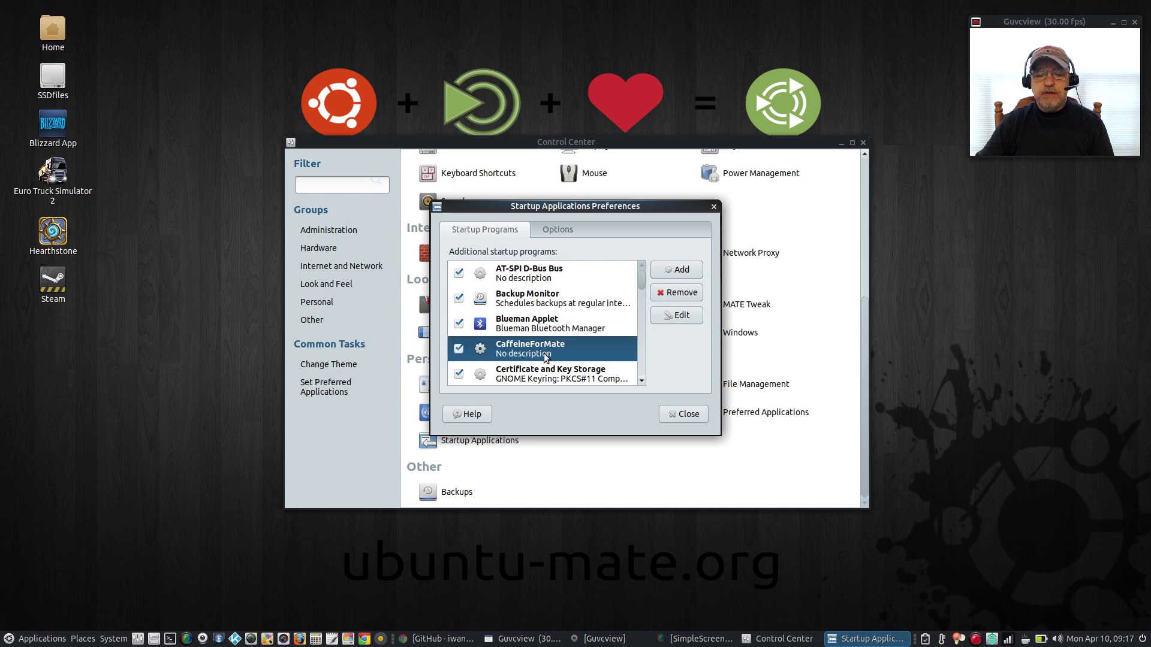
pyautogui.click(681, 318)
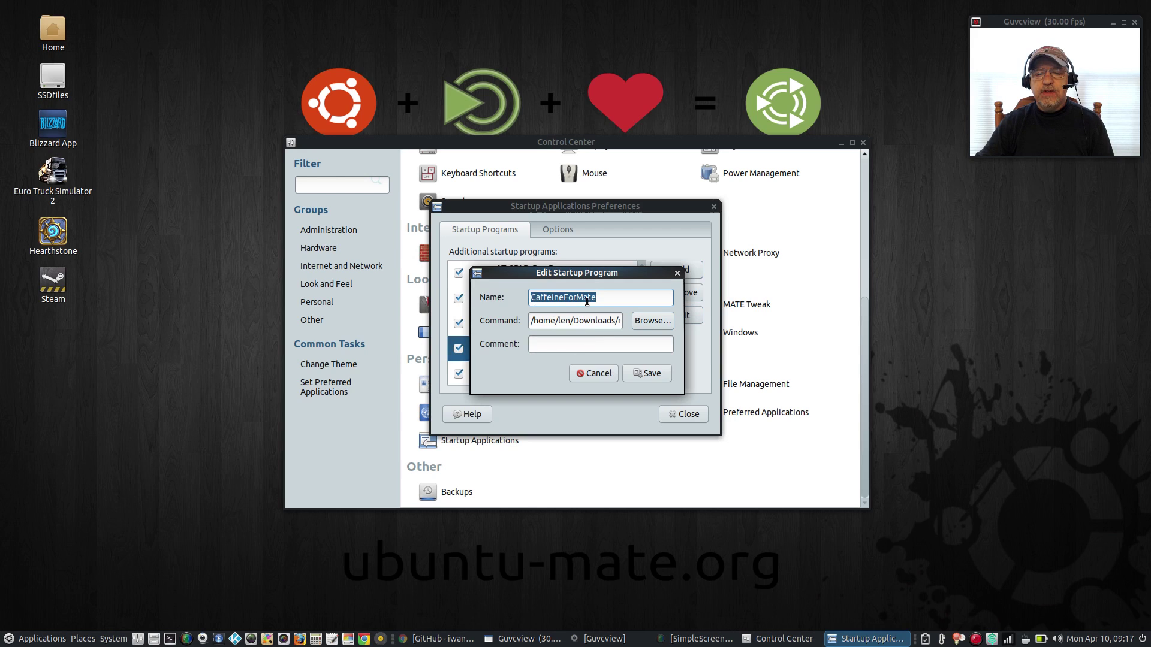
# Review the CaffeineForMate entry's command path to the trusty_caffeine_mate.py script, leaving it unchanged.
pyautogui.click(609, 298)
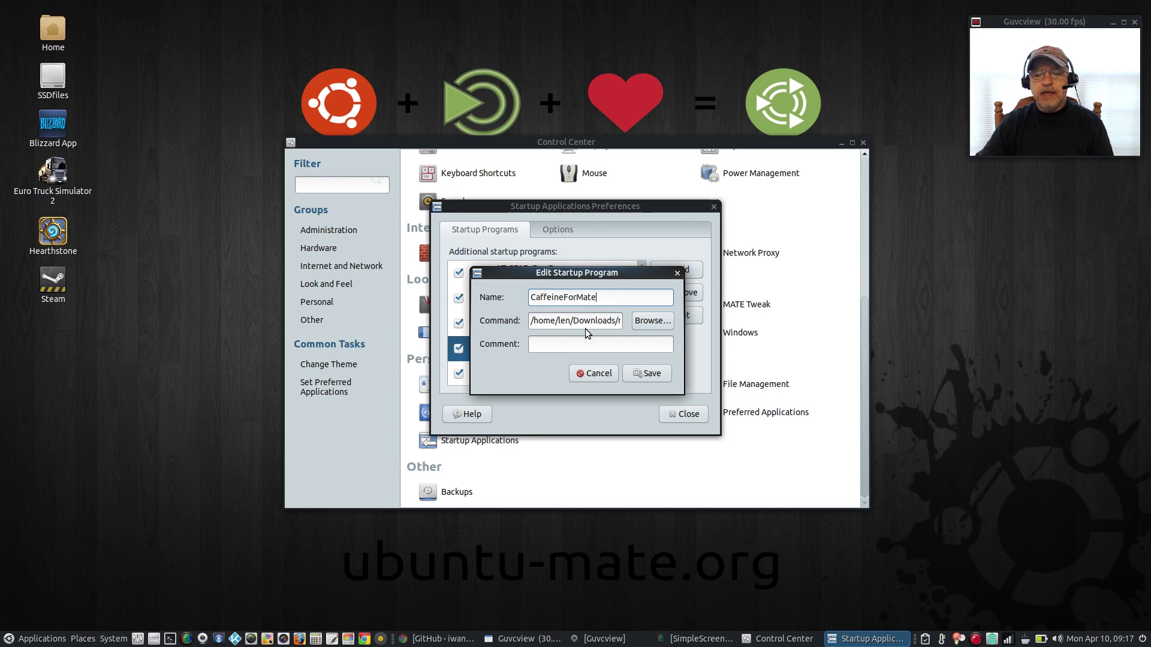
pyautogui.click(600, 320)
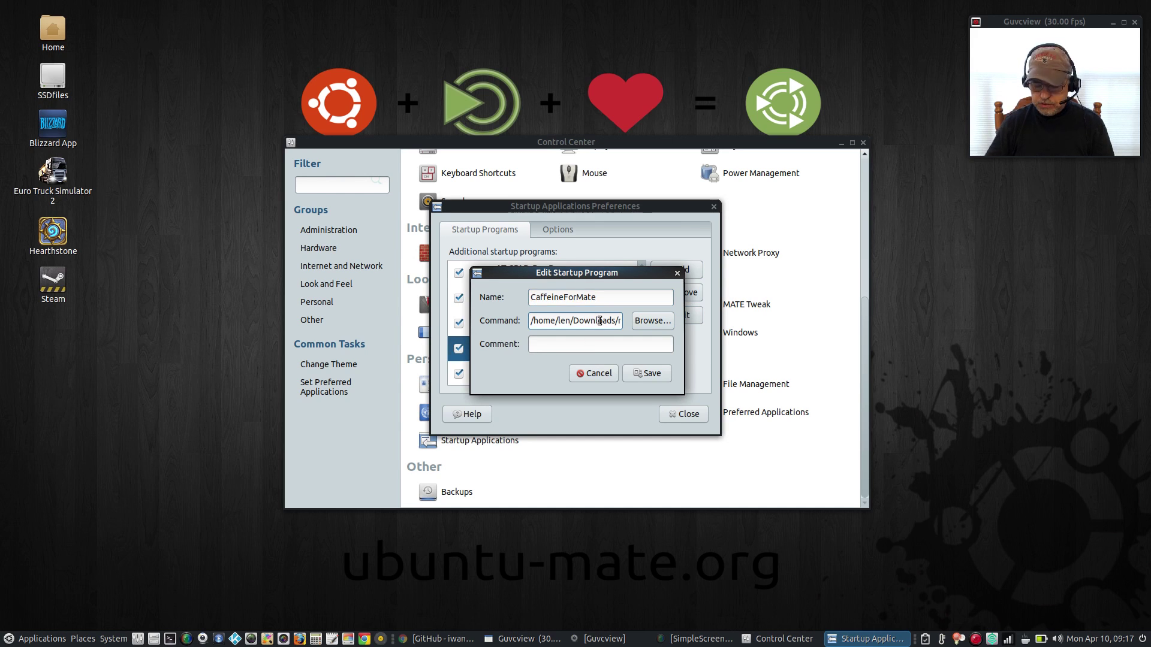
pyautogui.press('Right')
pyautogui.press('Right')
pyautogui.press('Right')
pyautogui.press('Right')
pyautogui.press('Right')
pyautogui.press('Right')
pyautogui.press('Right')
pyautogui.press('Right')
pyautogui.press('Right')
pyautogui.press('Right')
pyautogui.press('Right')
pyautogui.press('Right')
pyautogui.press('Right')
pyautogui.press('Right')
pyautogui.press('Right')
pyautogui.press('Right')
pyautogui.press('Right')
pyautogui.press('Right')
pyautogui.press('Right')
pyautogui.press('Right')
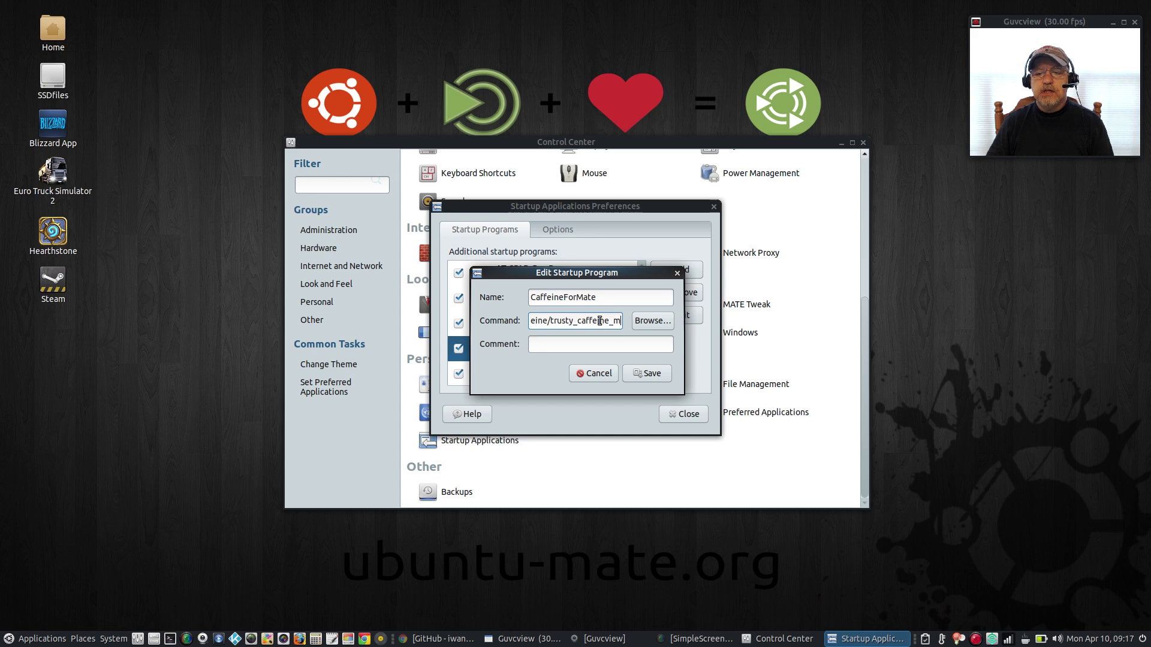
pyautogui.press('Right')
pyautogui.press('Right')
pyautogui.press('Right')
pyautogui.press('Right')
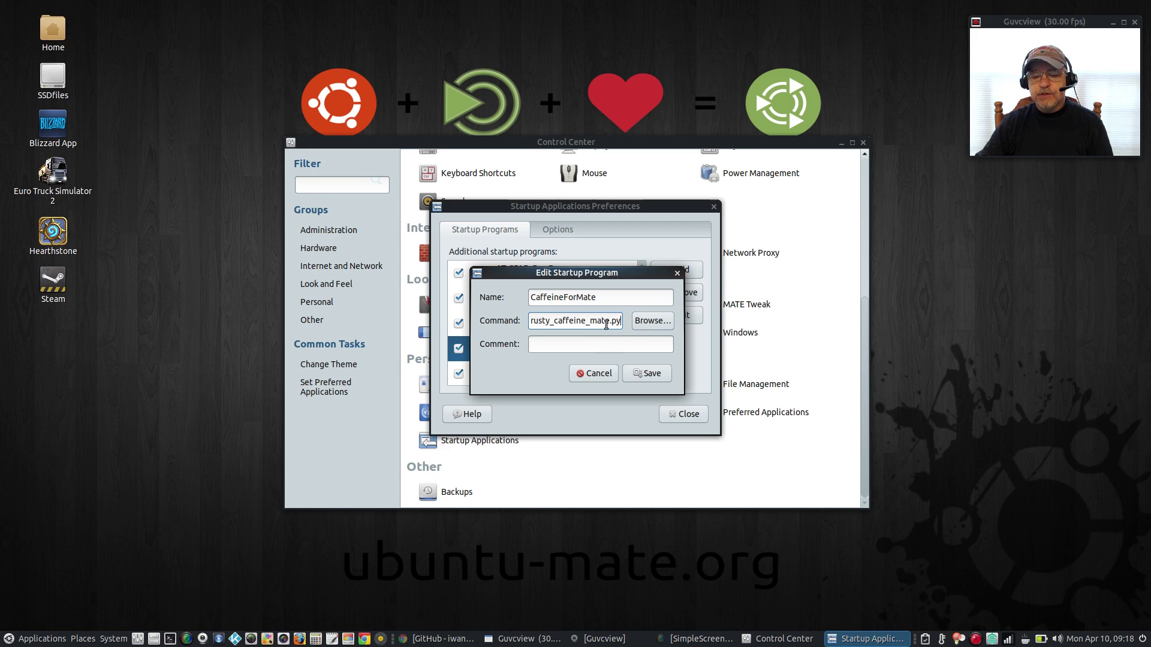
# Save the entry, then close Startup Applications and the Control Center.
pyautogui.click(607, 375)
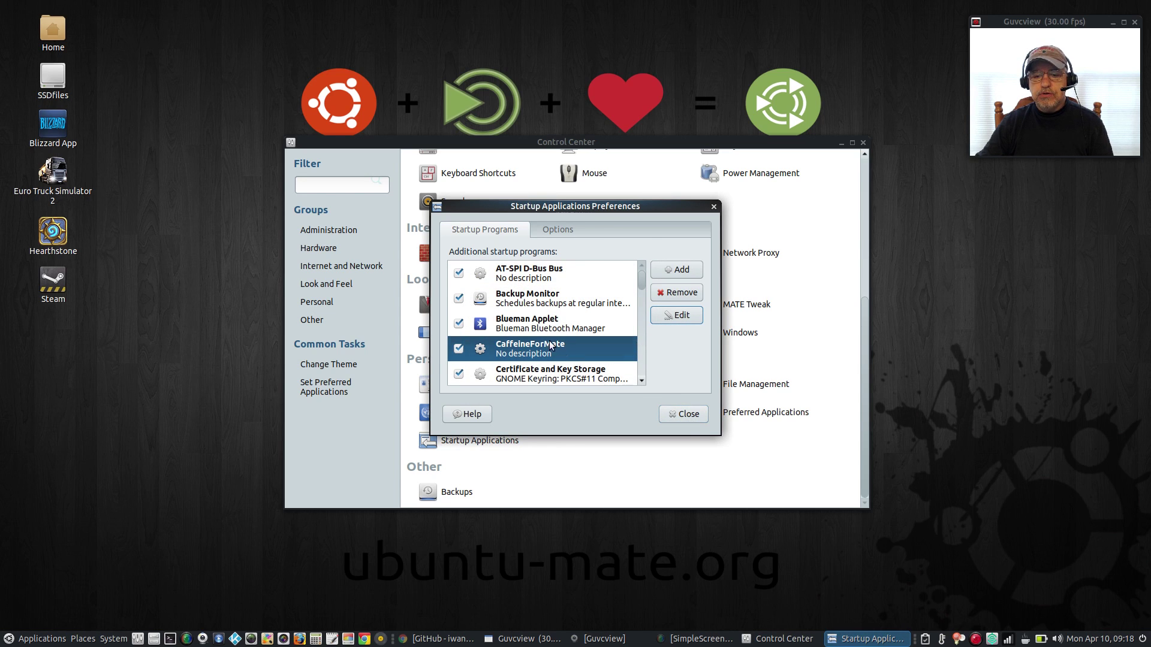
pyautogui.click(681, 418)
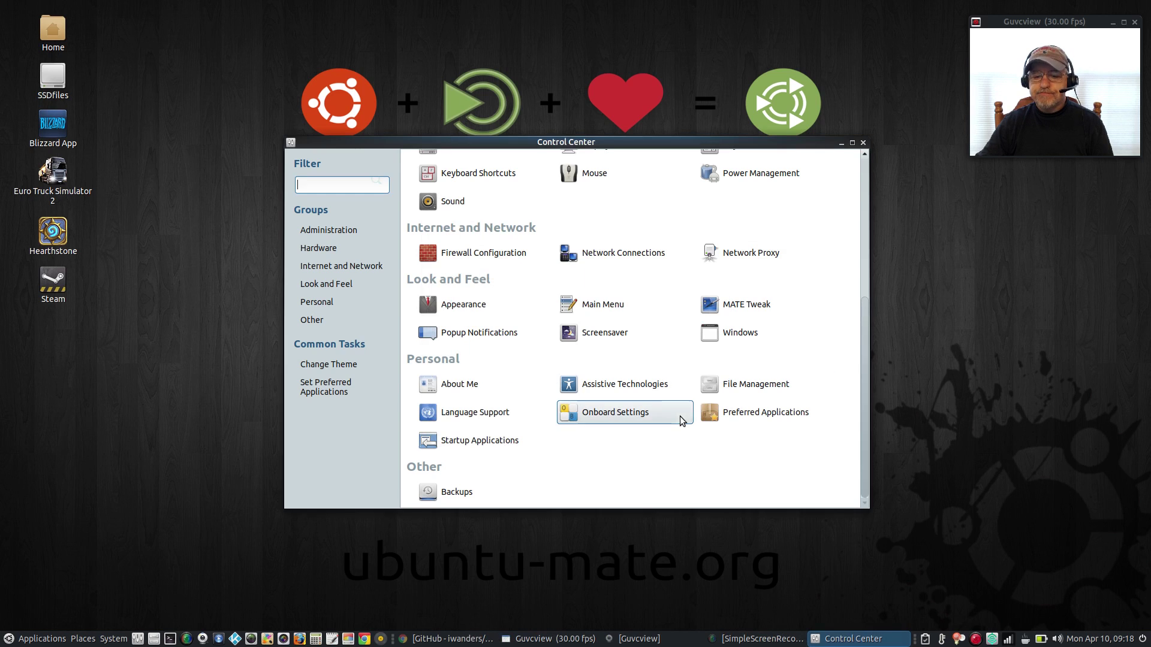
pyautogui.click(864, 144)
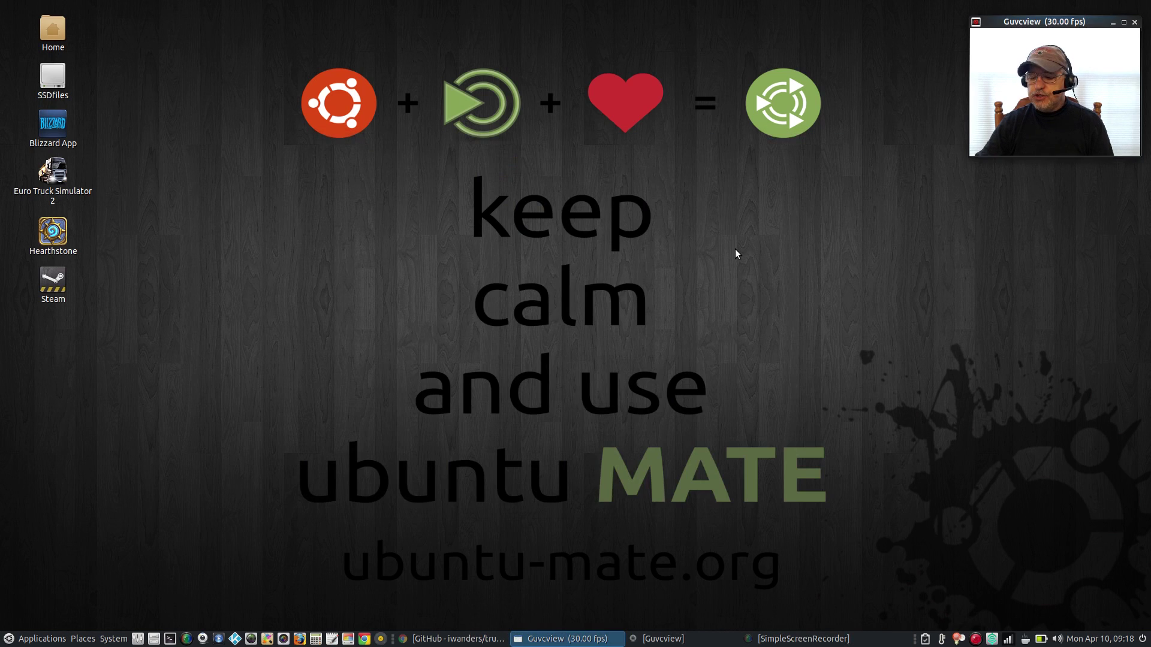